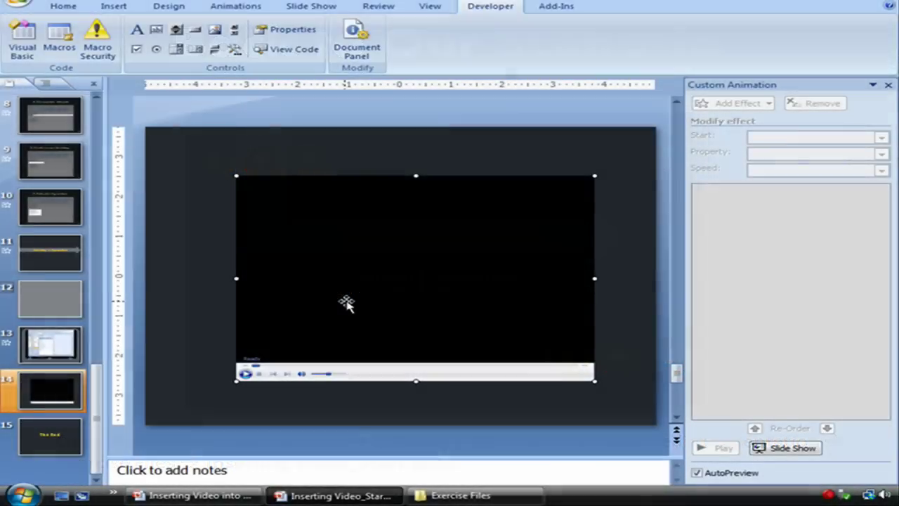
- Add a new slide with the Blank layout after slide 14
left_click(62, 7)
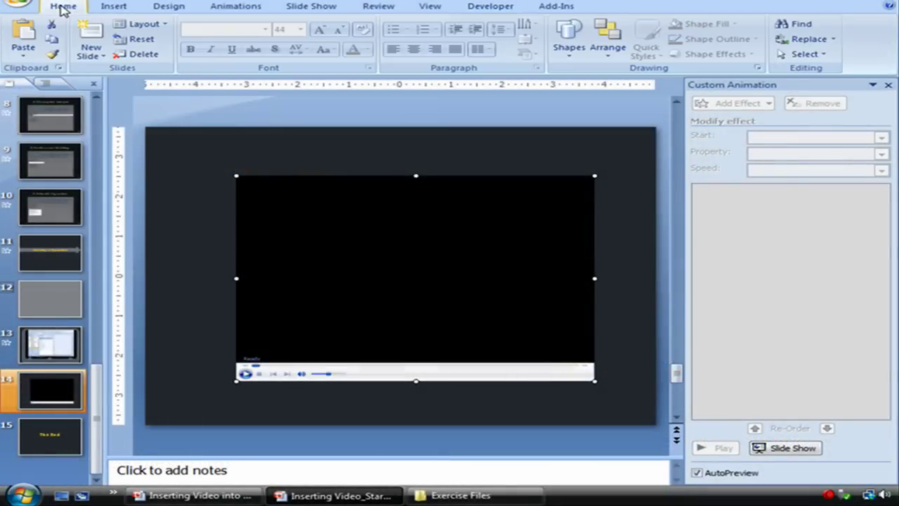
left_click(92, 54)
left_click(106, 250)
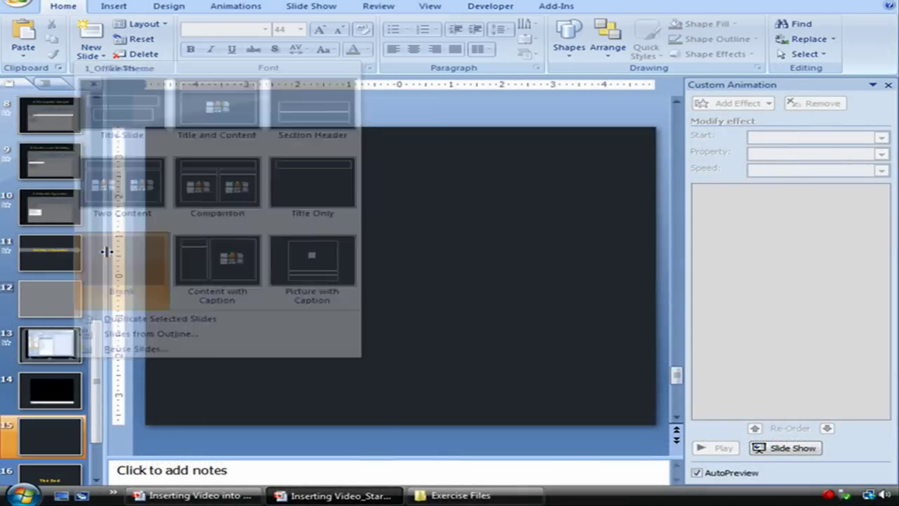
left_click(492, 7)
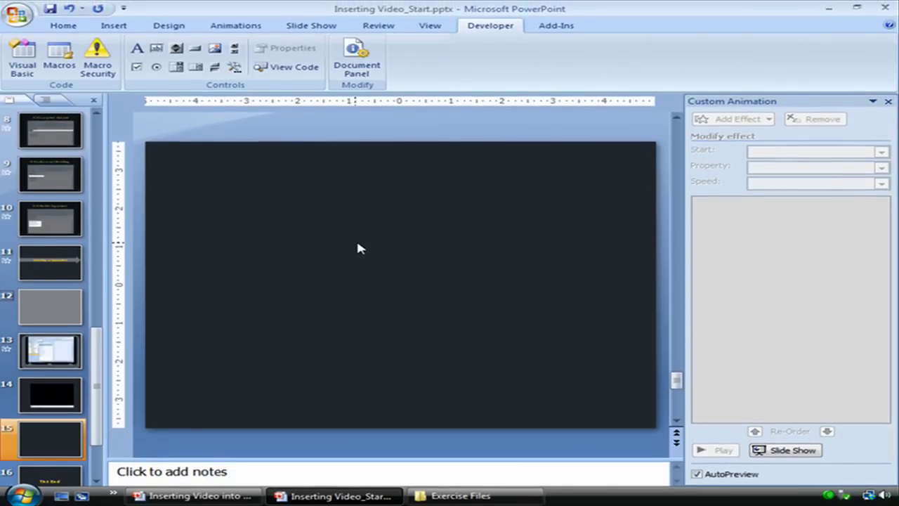
- Switch to Mozilla Firefox from the desktop and go to youtube.com
left_click(61, 495)
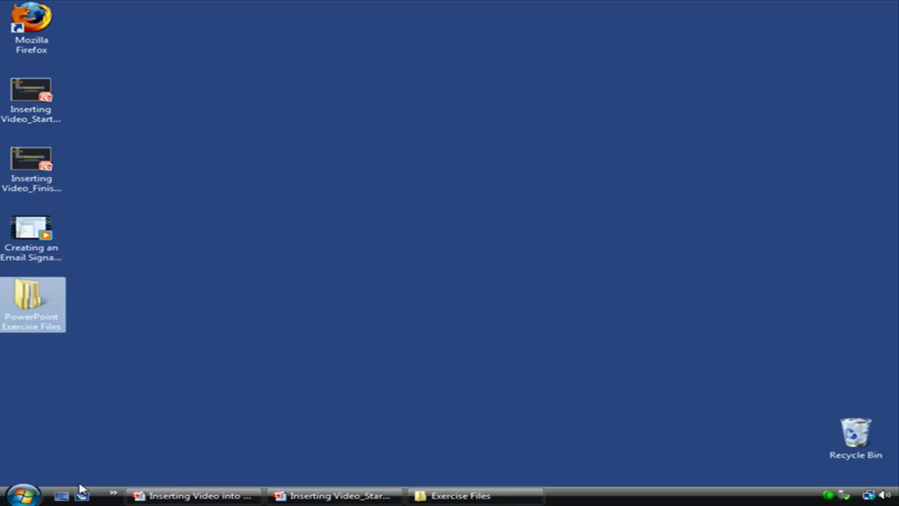
left_click(43, 25)
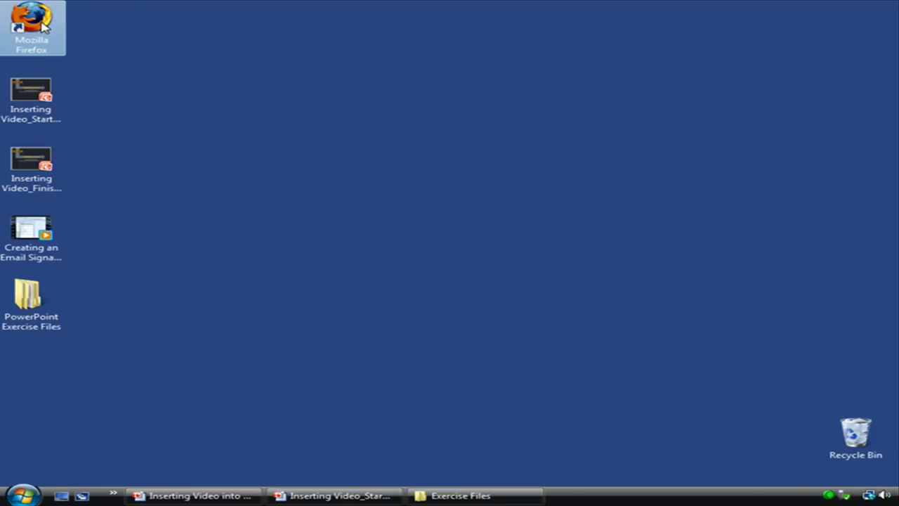
double_click(43, 25)
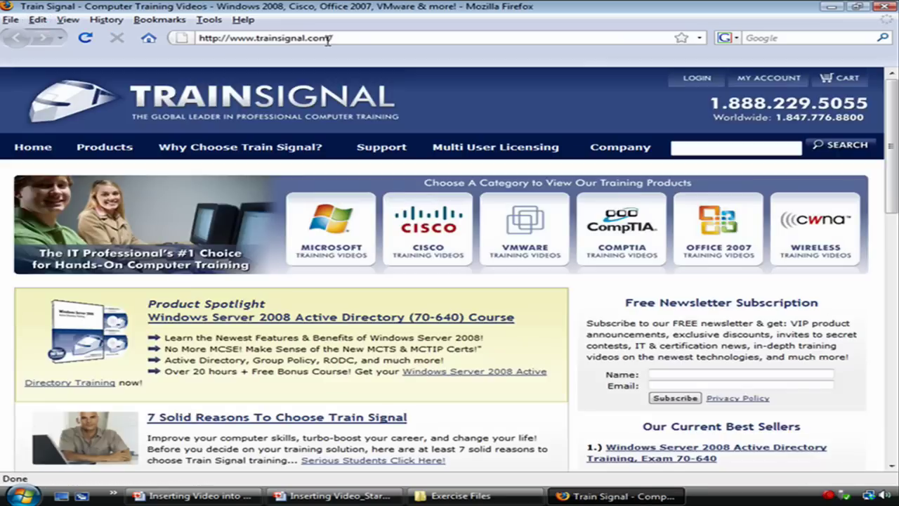
left_click(327, 40)
type("you")
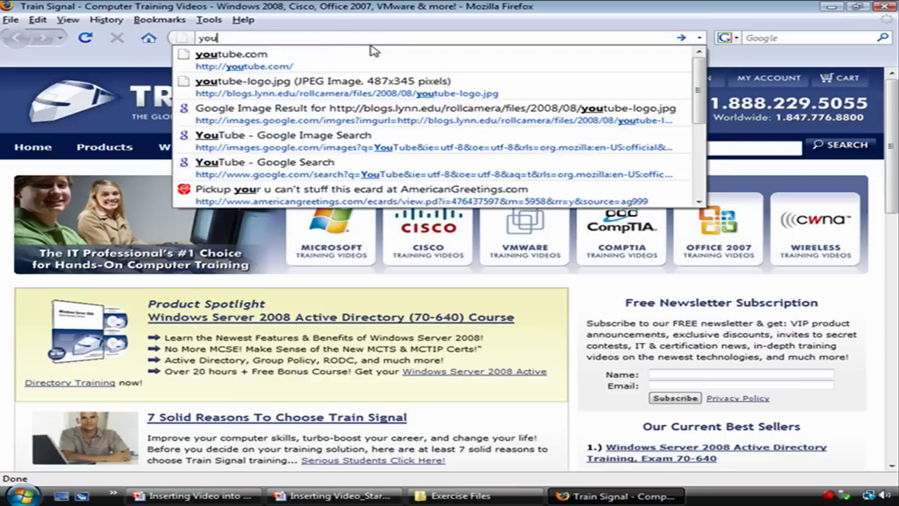
type("tube.c")
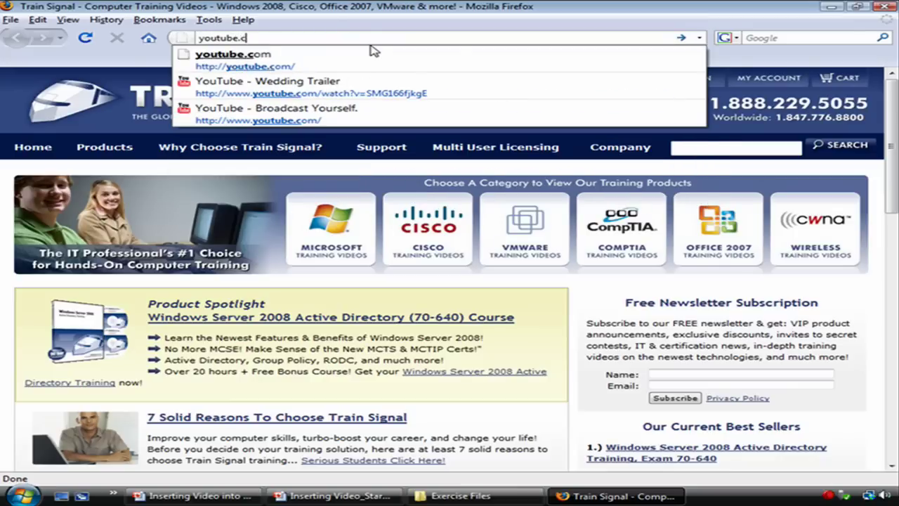
type("om")
key("Return")
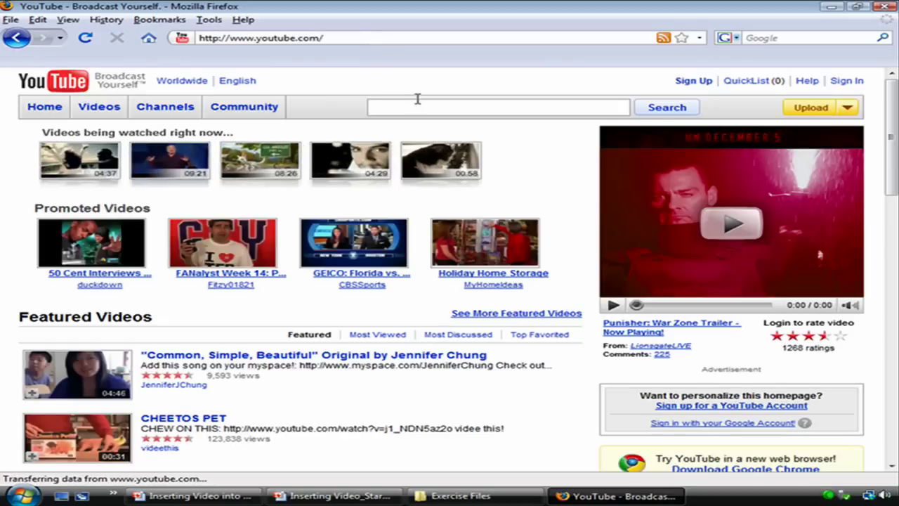
- Search YouTube for "train signal" and open the video "Train Signal Training: Intro to TCP/IP", pausing its playback
left_click(418, 105)
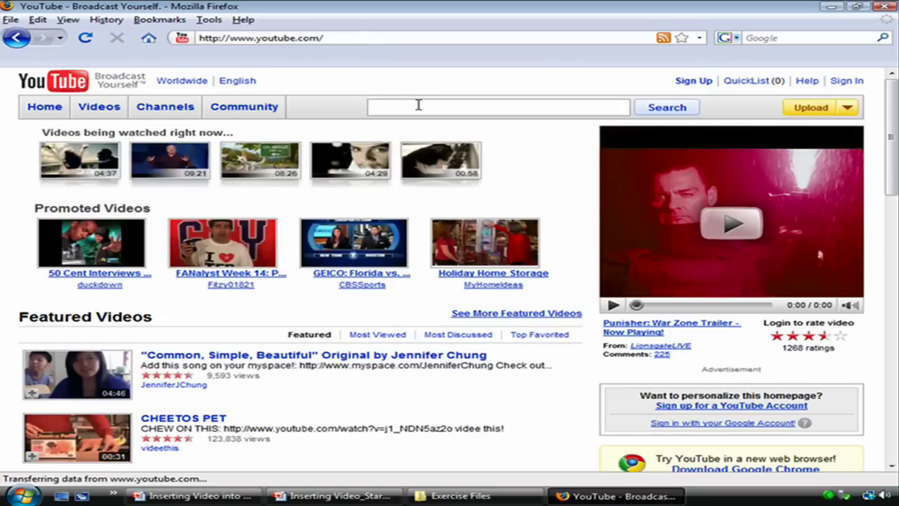
type("train si")
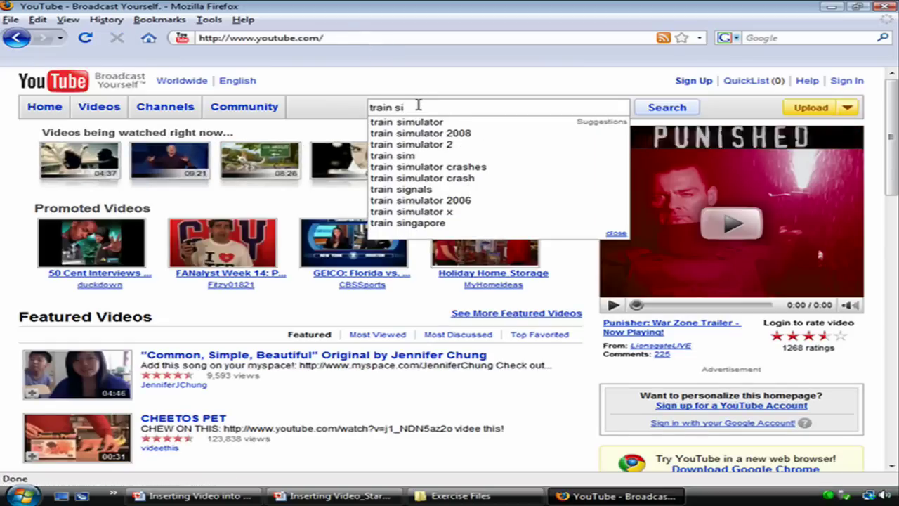
type("gnals")
key("Return")
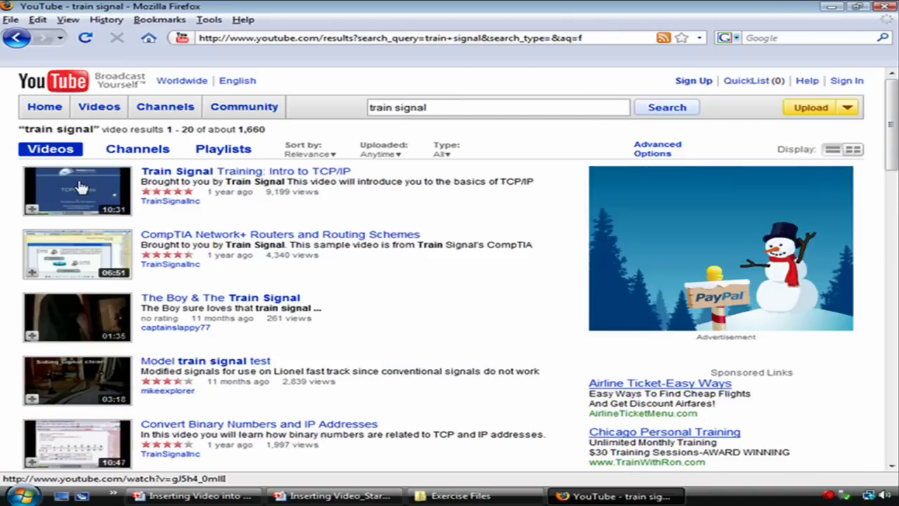
left_click(320, 178)
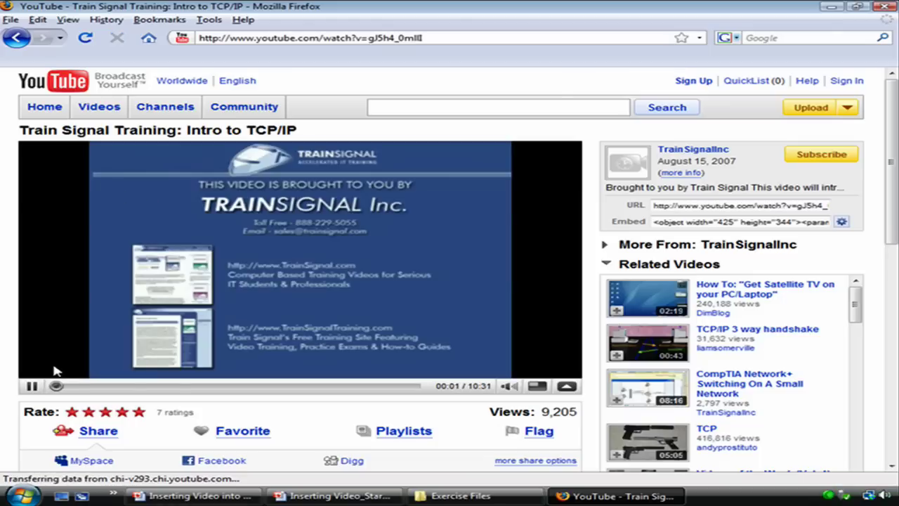
left_click(32, 385)
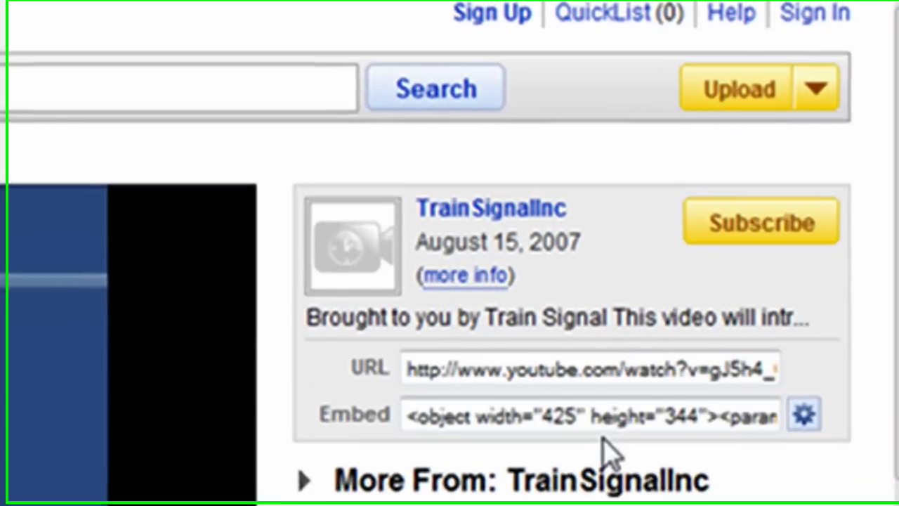
- Copy the video's embed code and paste it into a new Notepad document
left_click(527, 425)
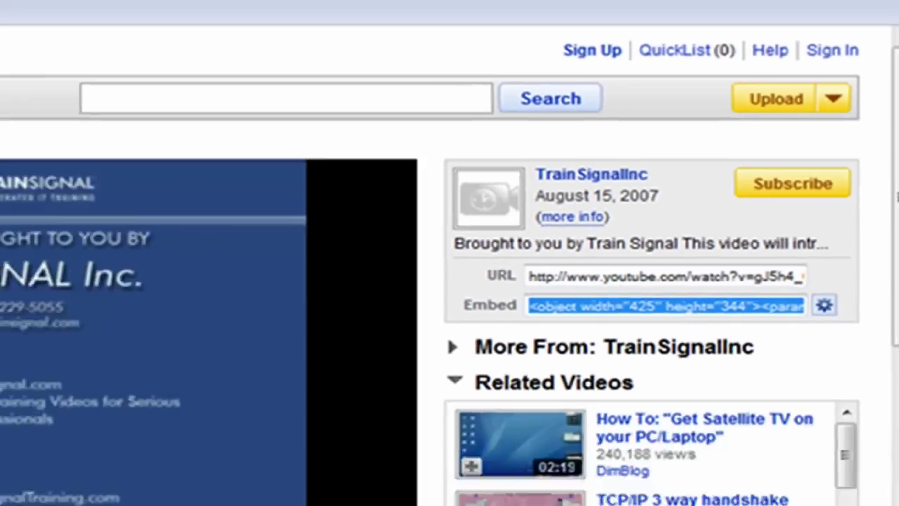
key("super")
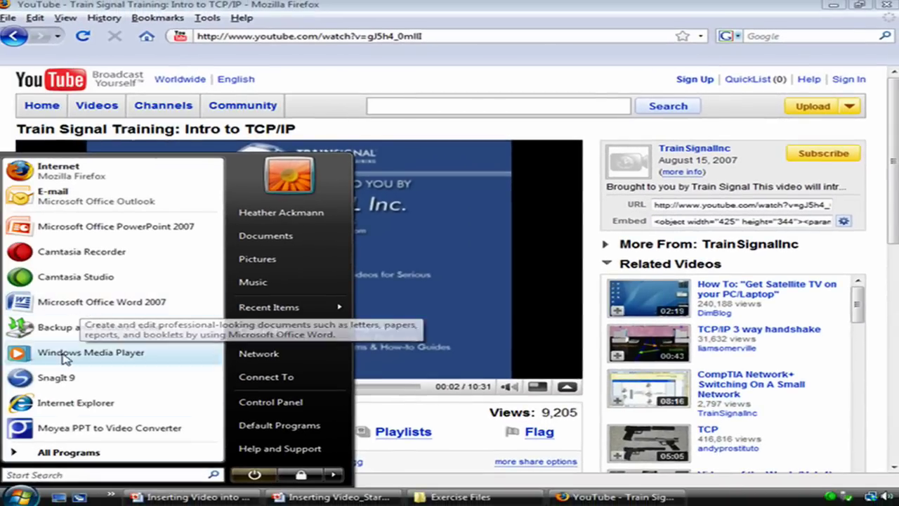
left_click(69, 453)
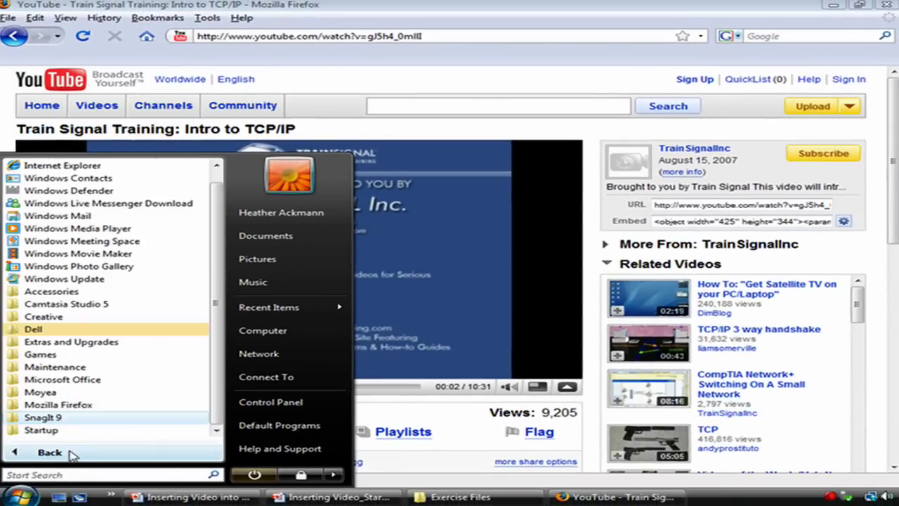
left_click(66, 290)
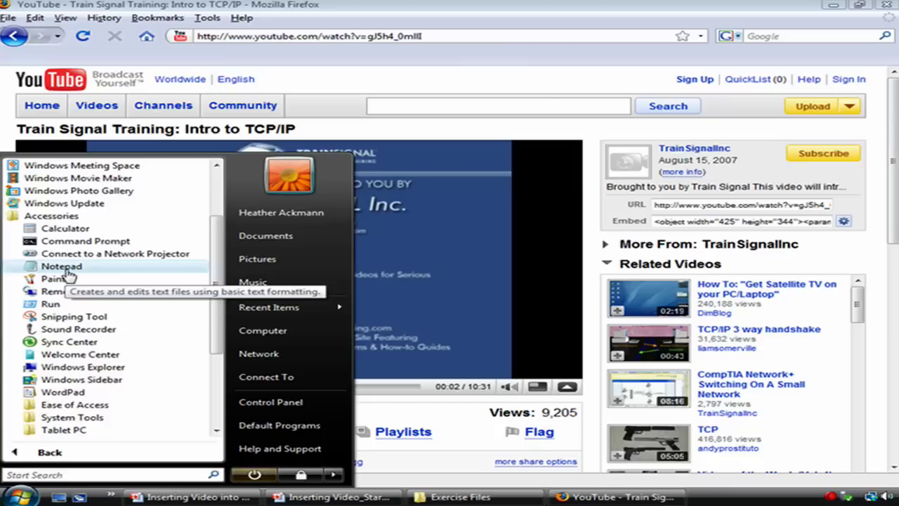
left_click(62, 269)
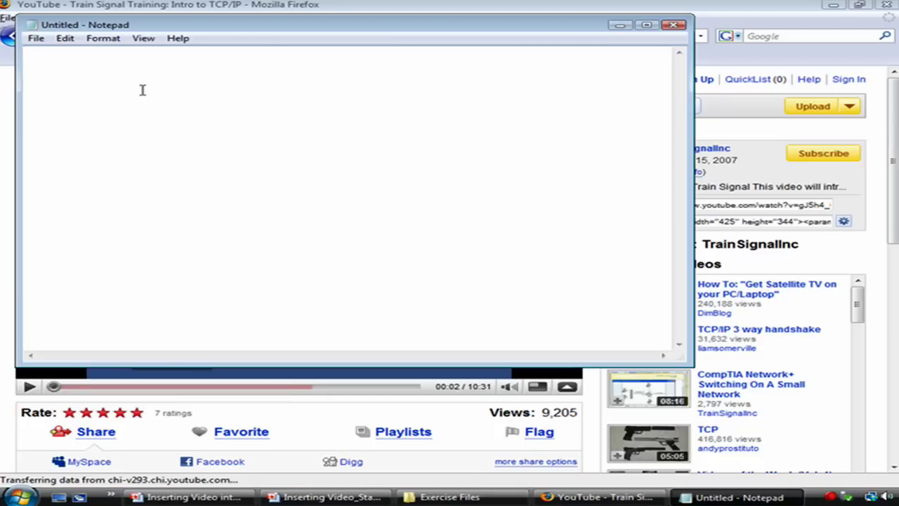
key("ctrl+v")
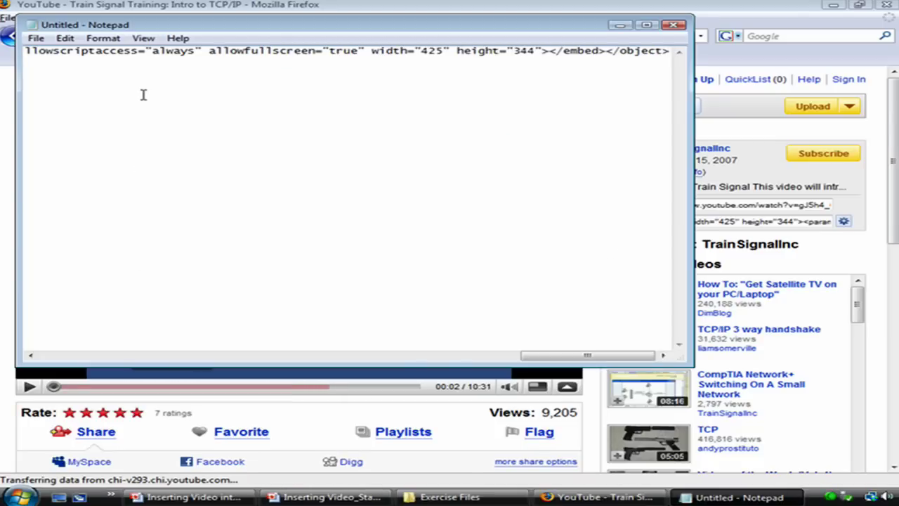
- Turn on word wrap so the pasted embed code fits the Notepad window
left_click(144, 39)
mouse_move(106, 41)
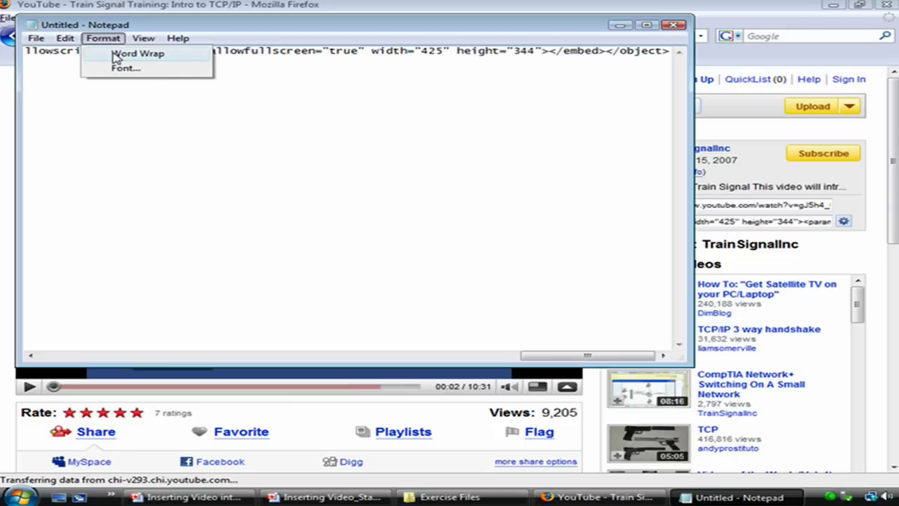
left_click(125, 53)
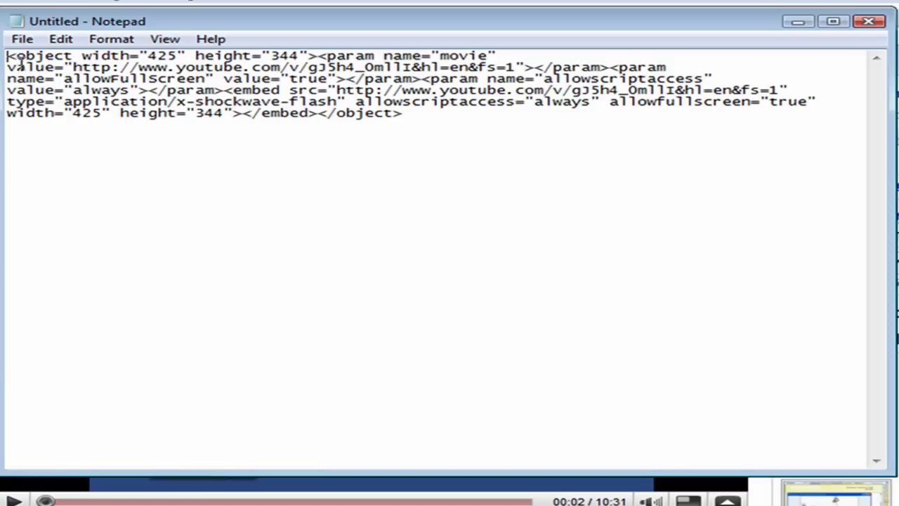
- Locate the video URL after "value=" and in the embed source, and copy that URL without its quotation marks
left_click_drag(7, 68, 66, 68)
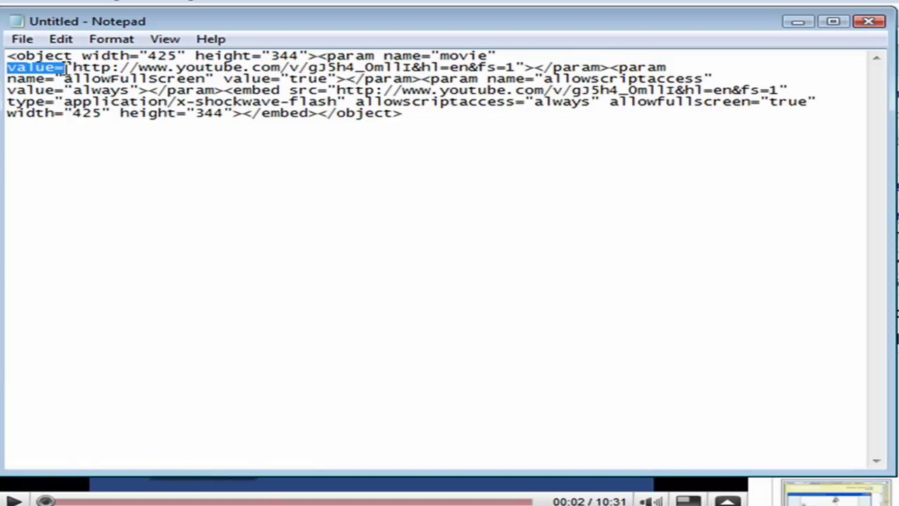
left_click_drag(73, 67, 512, 68)
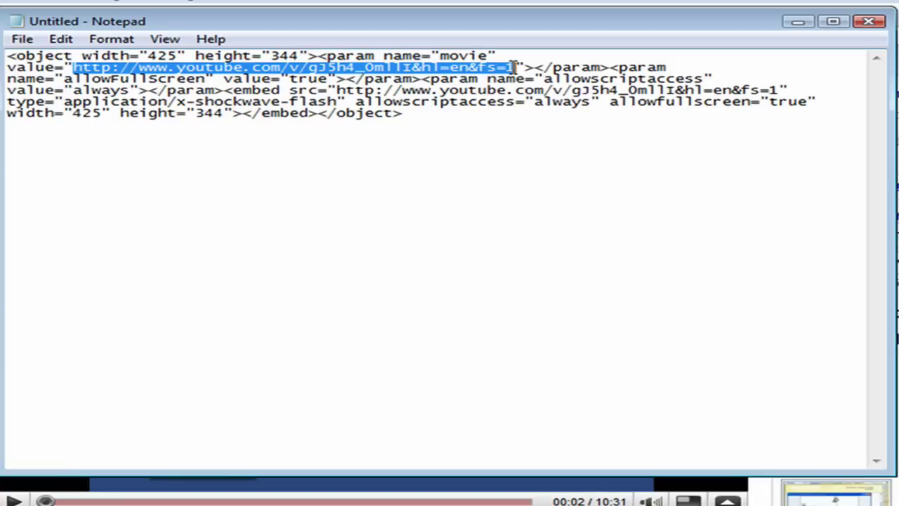
left_click_drag(231, 90, 777, 90)
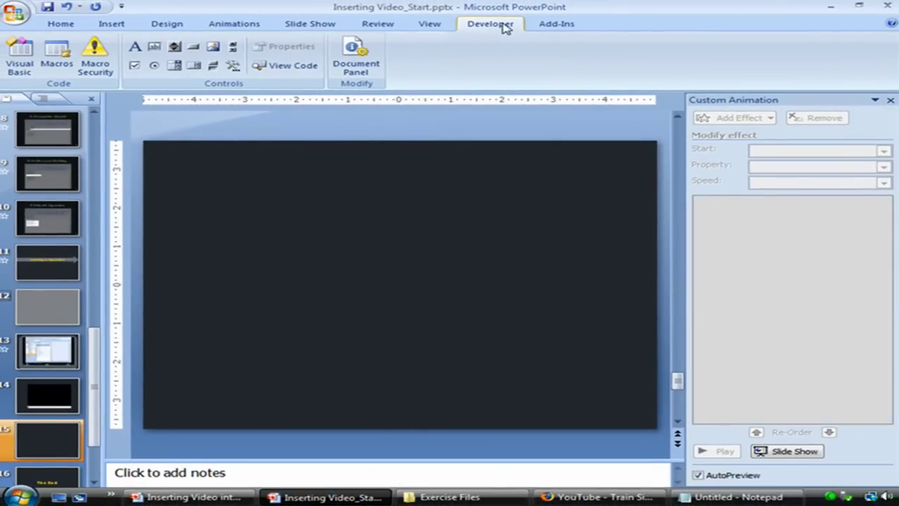
- Switch to PowerPoint and draw a Shockwave Flash Object control, about 394 high, across most of blank slide 15
left_click(235, 67)
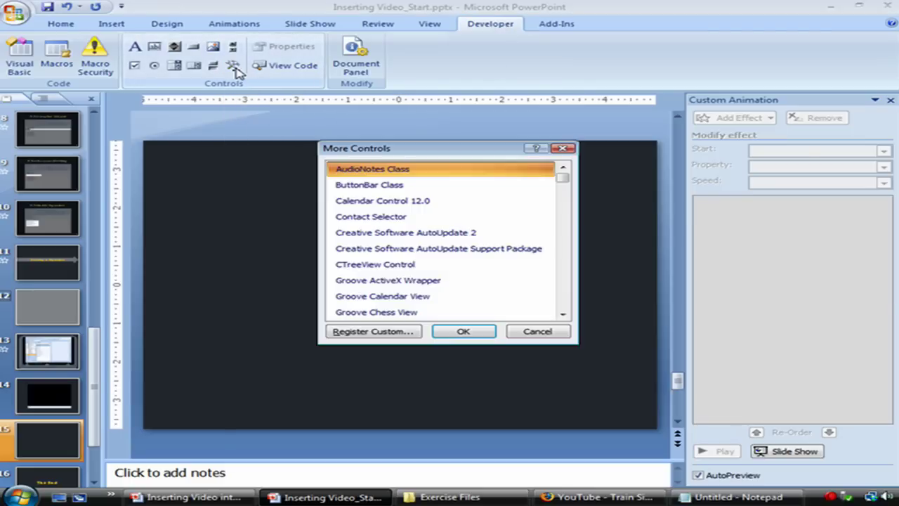
left_click_drag(562, 177, 565, 302)
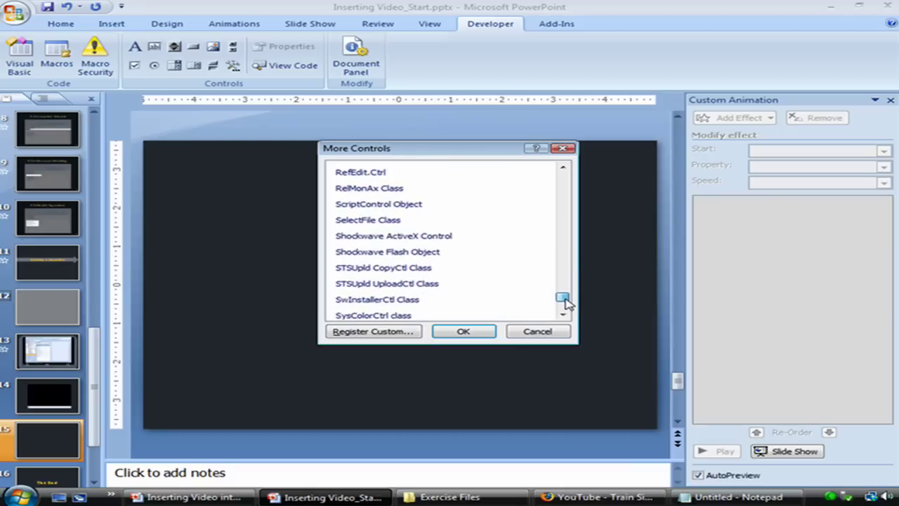
left_click(438, 253)
left_click(464, 331)
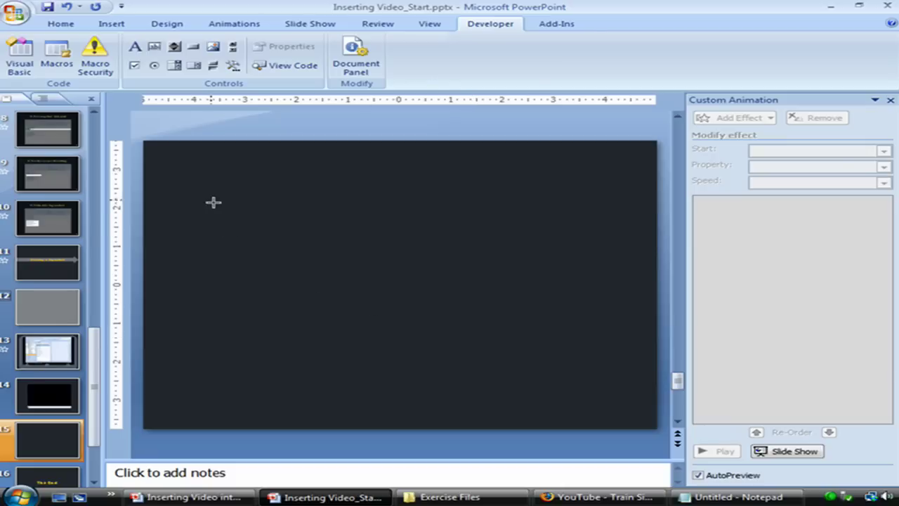
left_click_drag(205, 173, 609, 383)
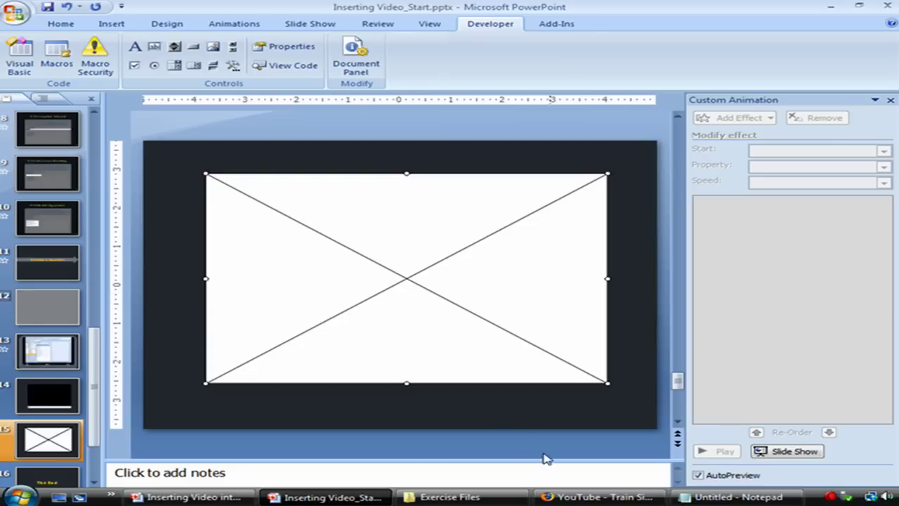
left_click(292, 50)
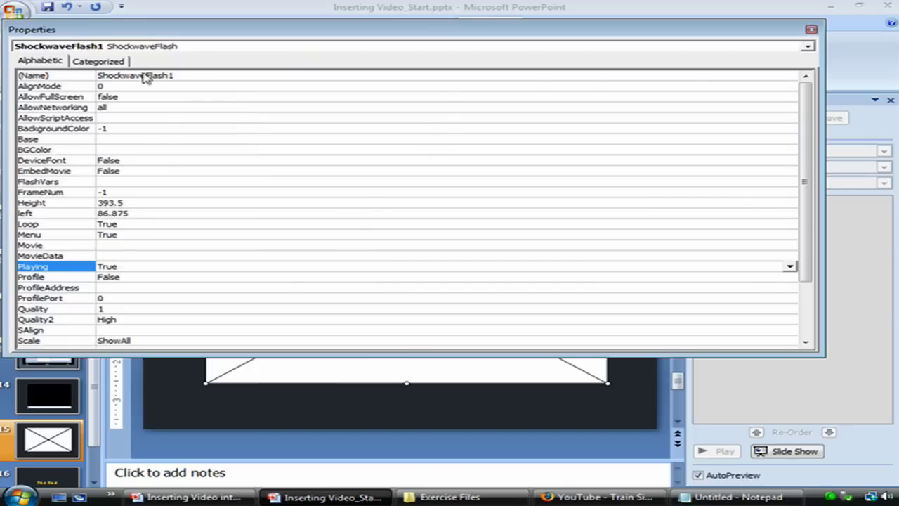
left_click(122, 245)
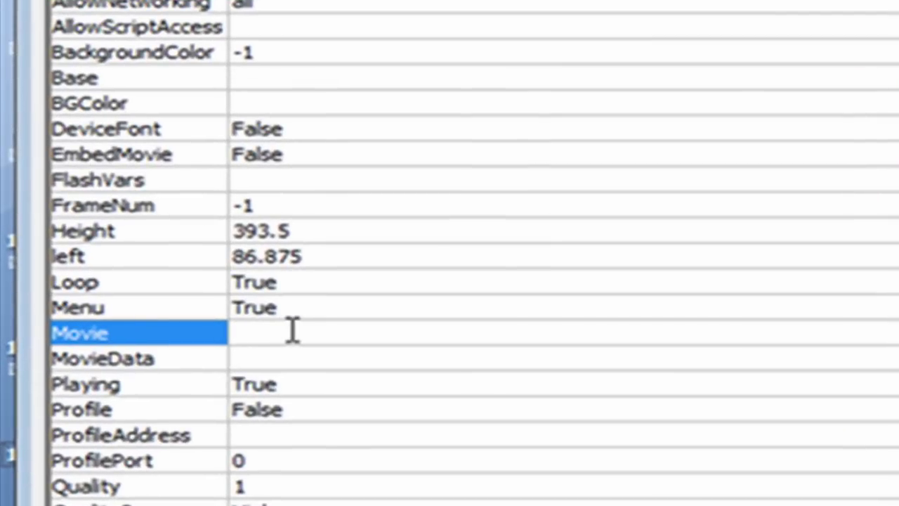
type("http://www.youtube.com/v/gJSh4_0mlI&hl=en&fs=1")
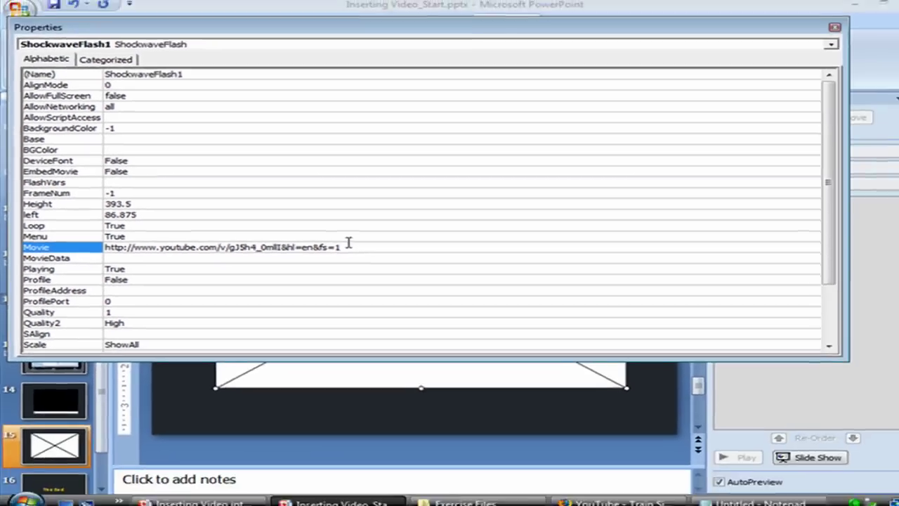
left_click_drag(752, 333, 433, 333)
left_click_drag(190, 248, 81, 251)
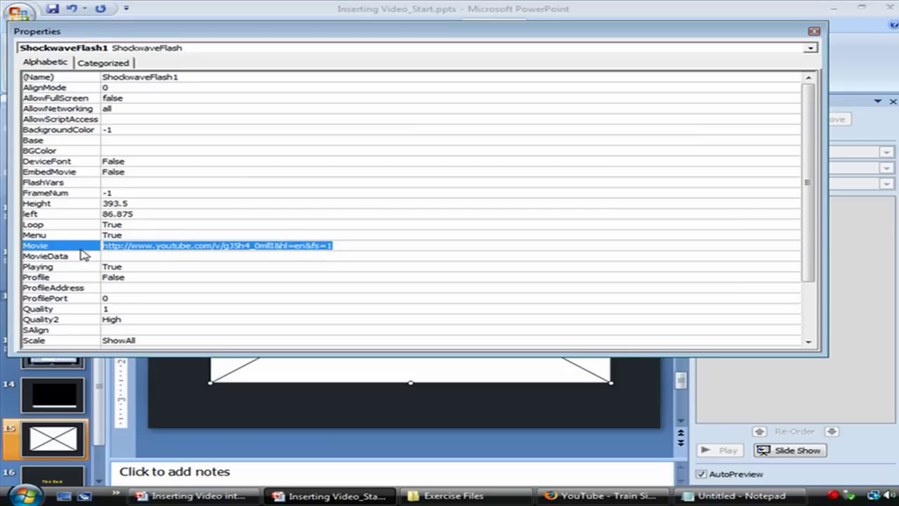
left_click(814, 32)
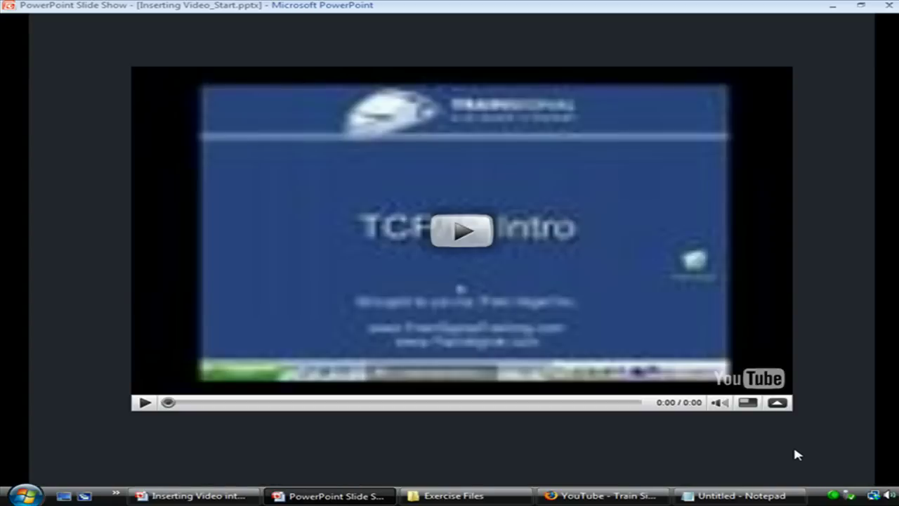
- Test the embedded YouTube video's playback in the slide show, pausing it before returning to the slide
left_click(461, 246)
left_click(465, 237)
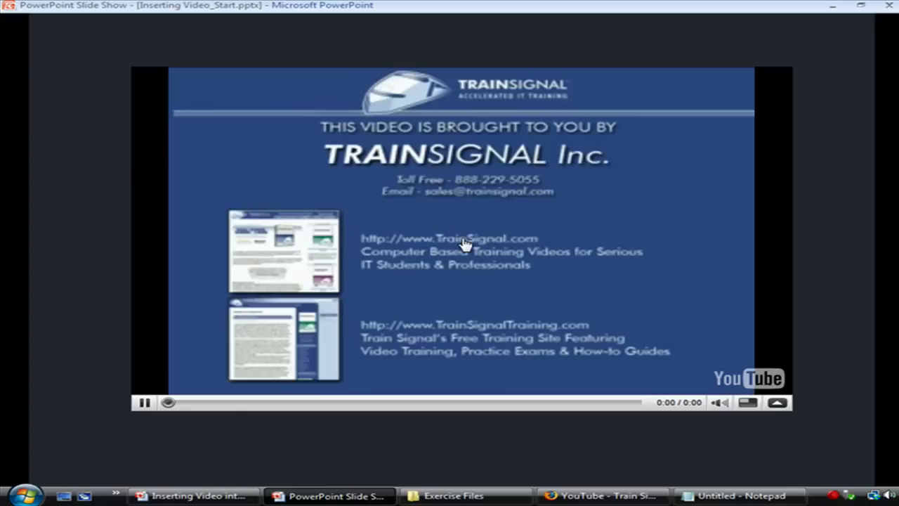
mouse_move(719, 402)
left_click_drag(722, 364, 726, 377)
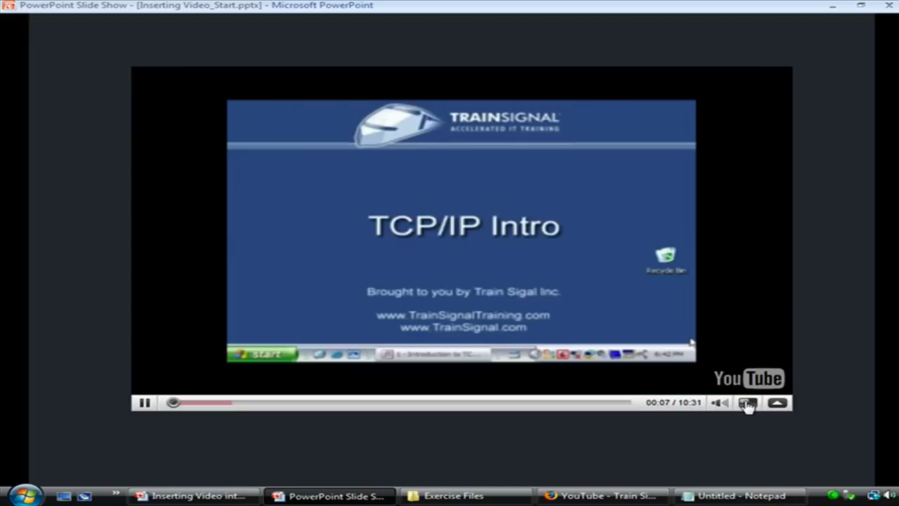
left_click(144, 404)
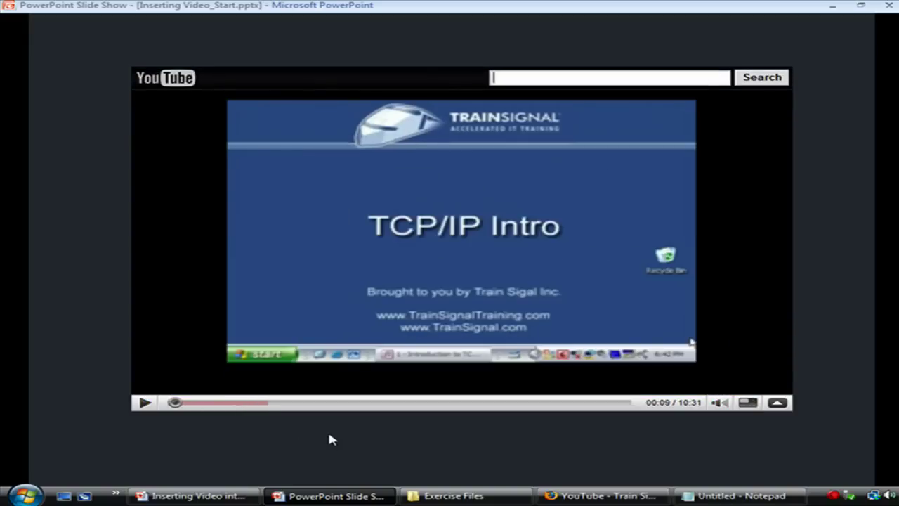
key("Escape")
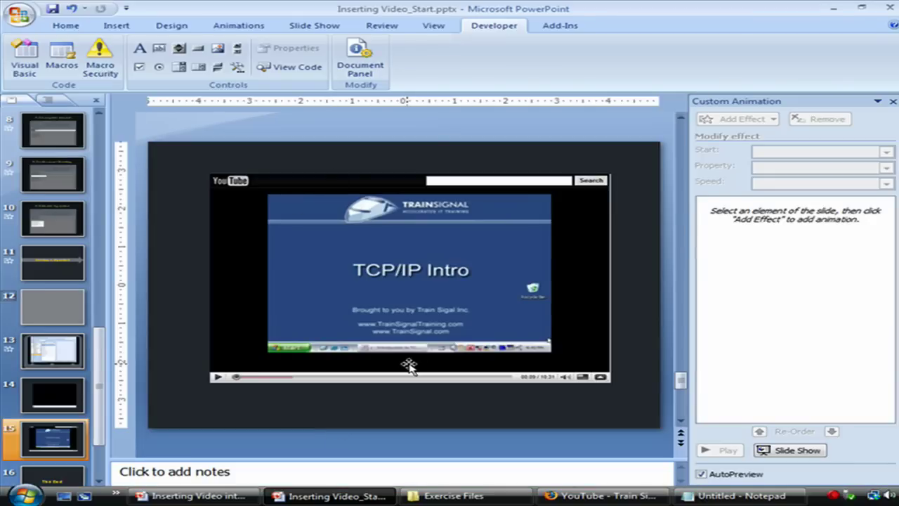